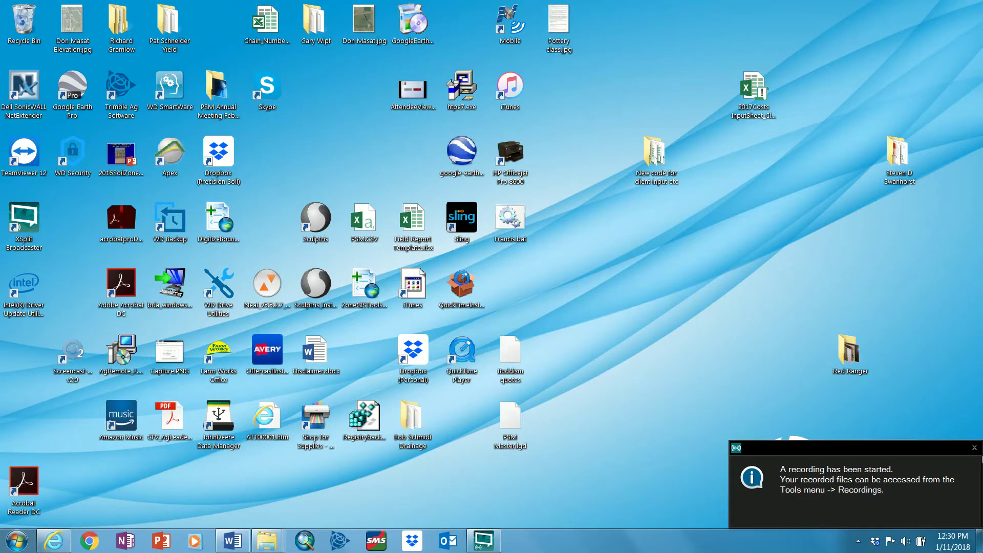
- Dismiss the notification and inspect the Excel 2016 shortcut's properties without changing anything
click(974, 447)
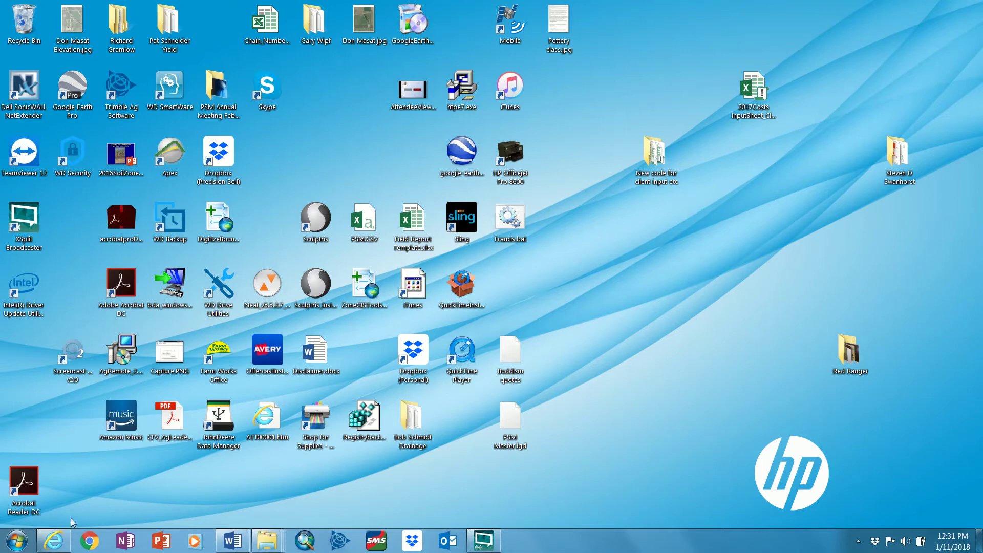
click(23, 536)
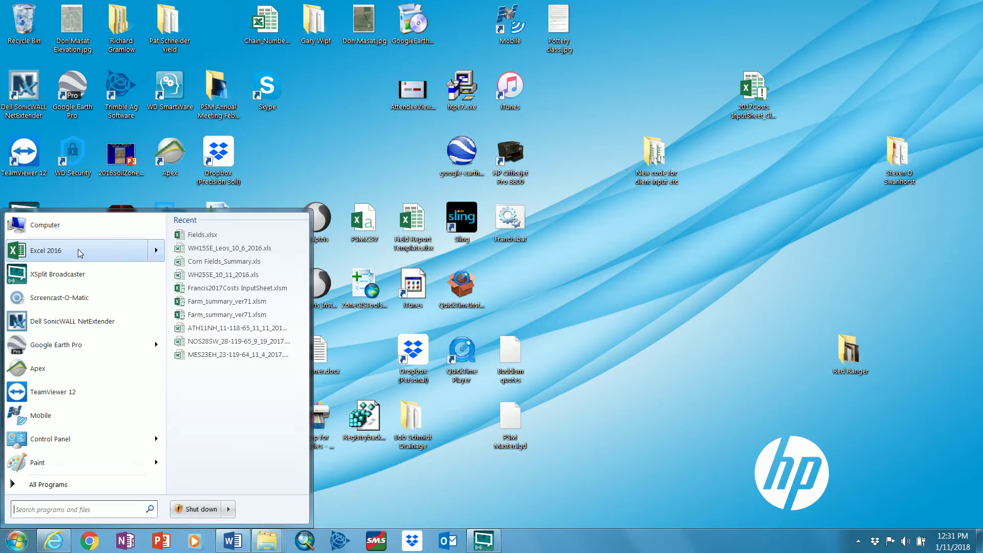
right_click(78, 249)
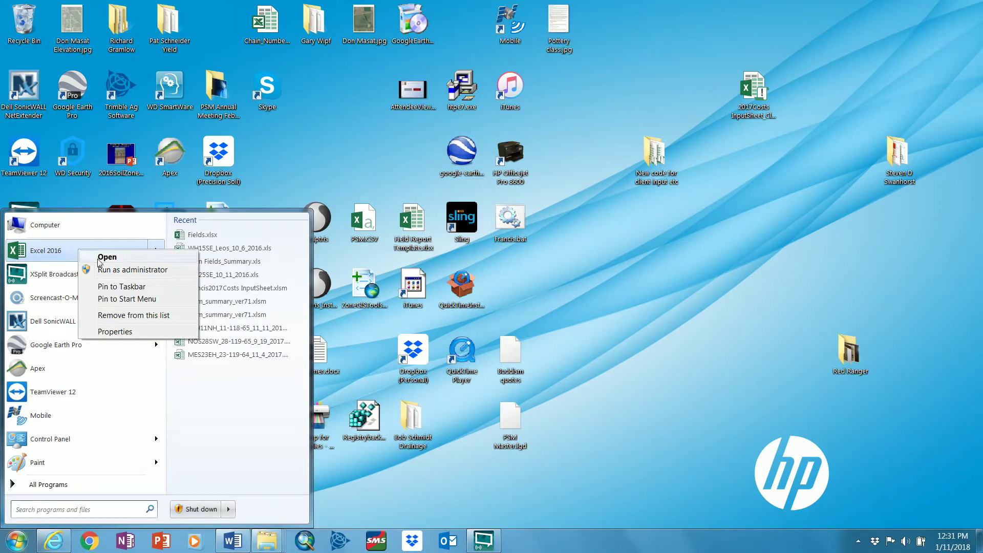
click(117, 333)
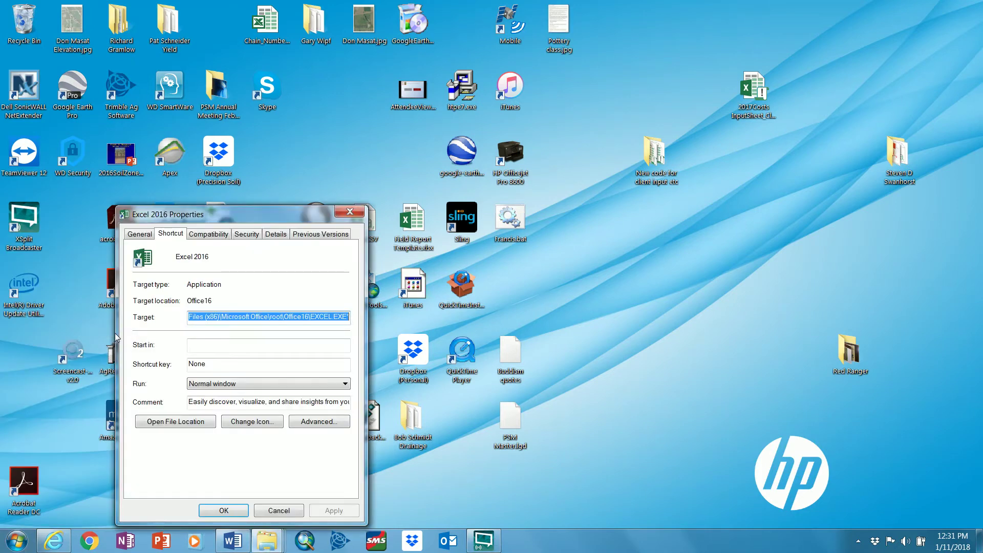
click(279, 511)
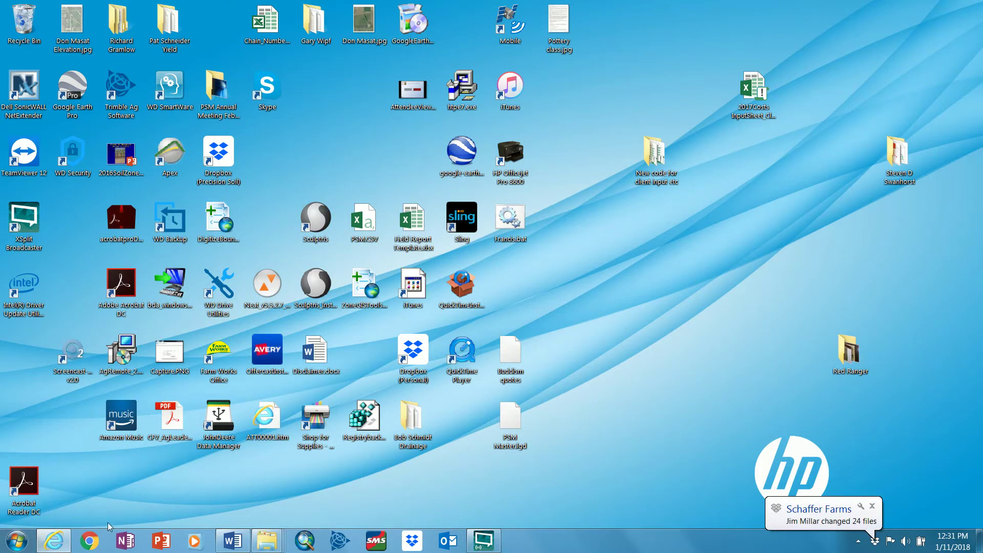
- Launch Excel 2016 from the Start menu and create a blank workbook
click(16, 542)
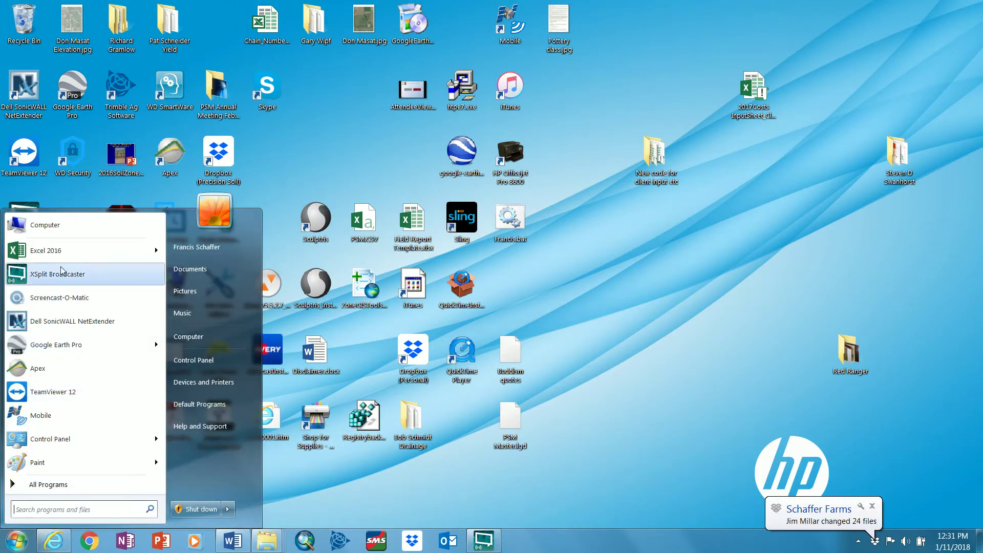
mouse_move(74, 257)
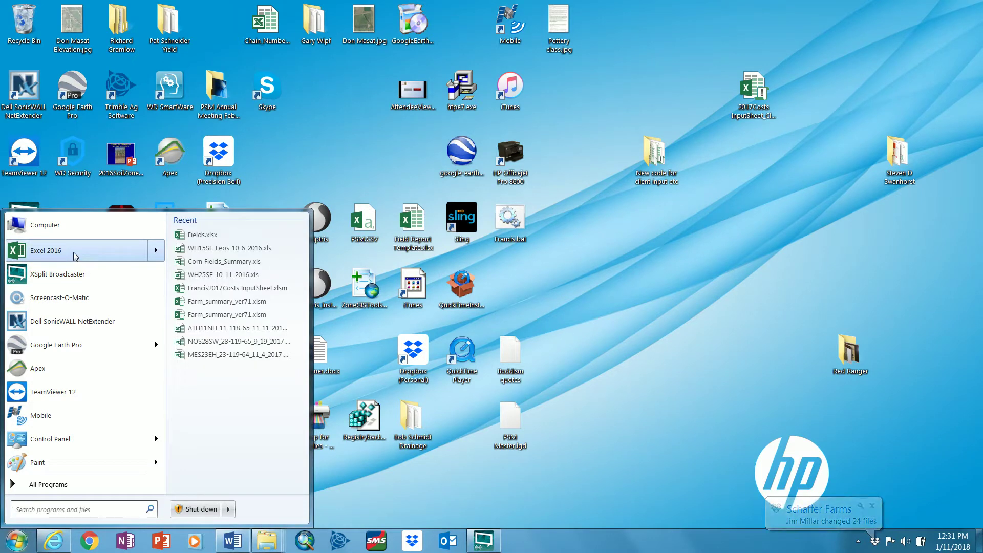
click(73, 252)
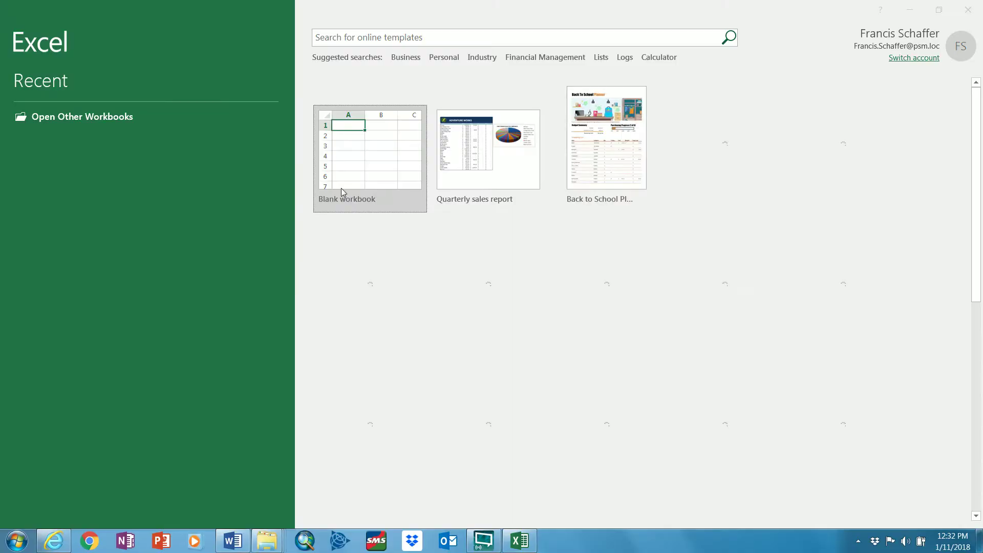
click(373, 174)
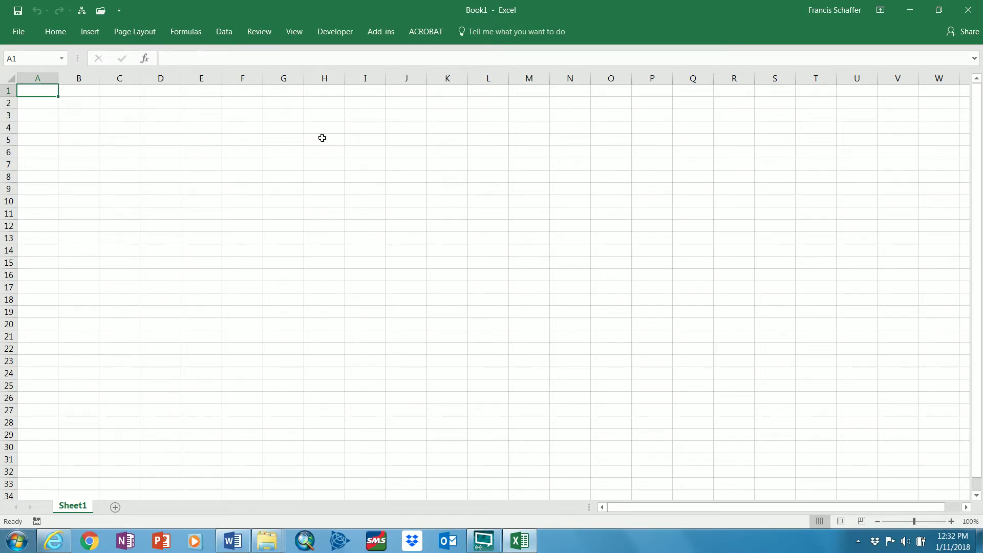
- Open Excel Options from the File backstage menu
click(17, 33)
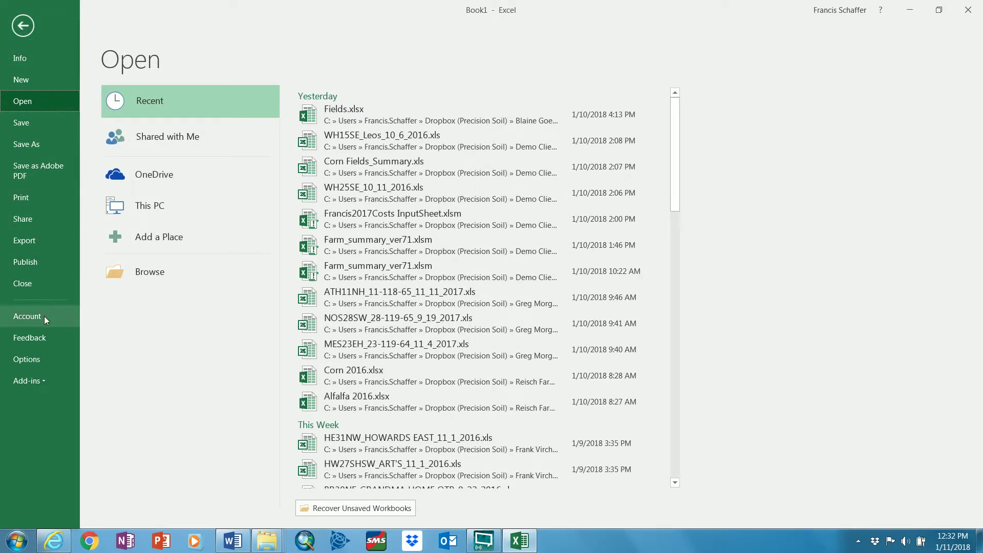
click(27, 358)
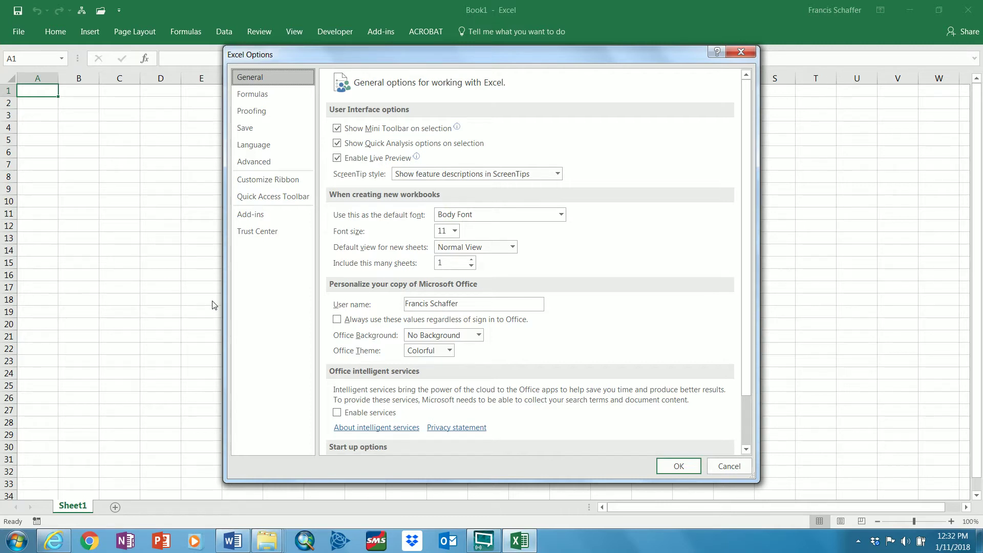
- Open the Trust Center settings and check that macros are set to Enable all macros
click(266, 233)
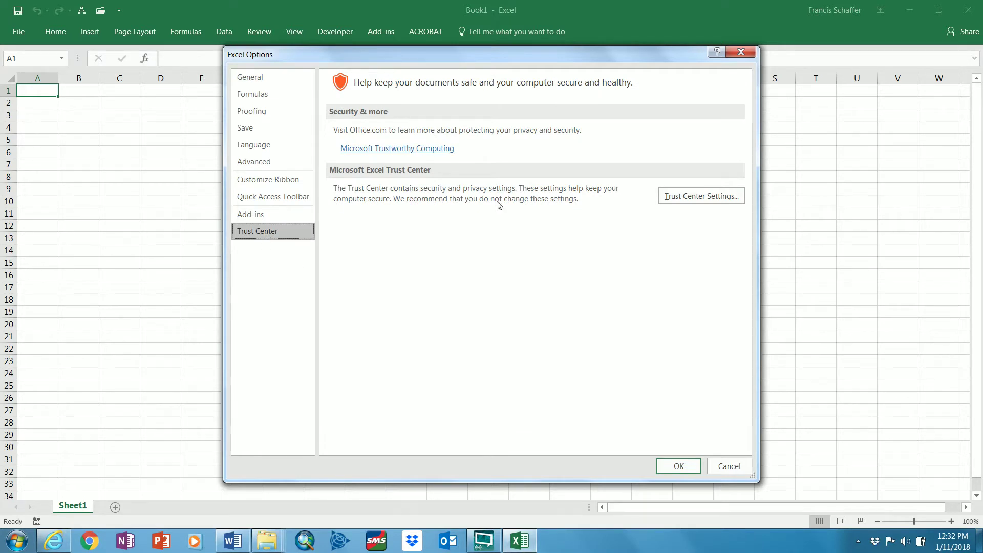
click(705, 202)
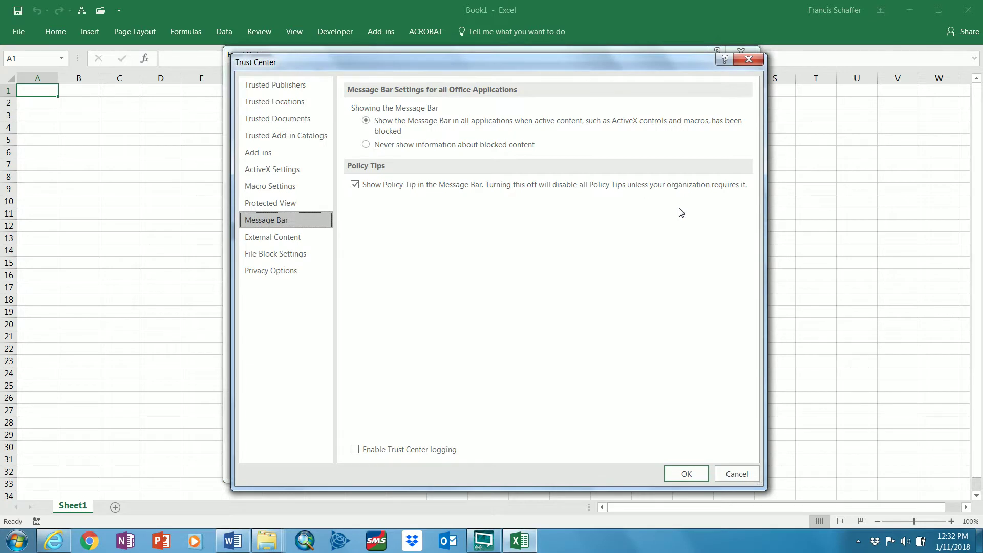
click(259, 187)
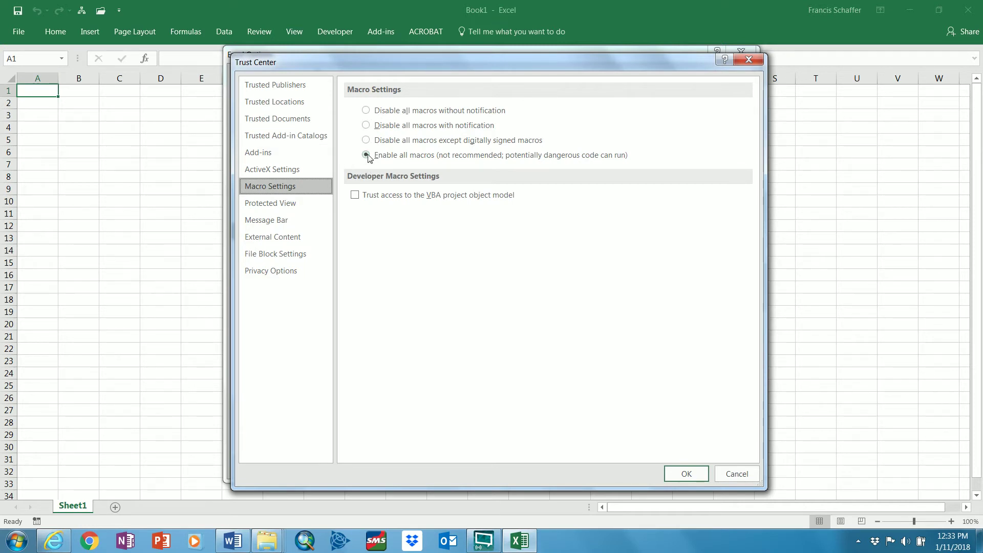
- In Trusted Locations, remove the Dropbox (Precision Soil) entry and begin adding a new location
click(269, 104)
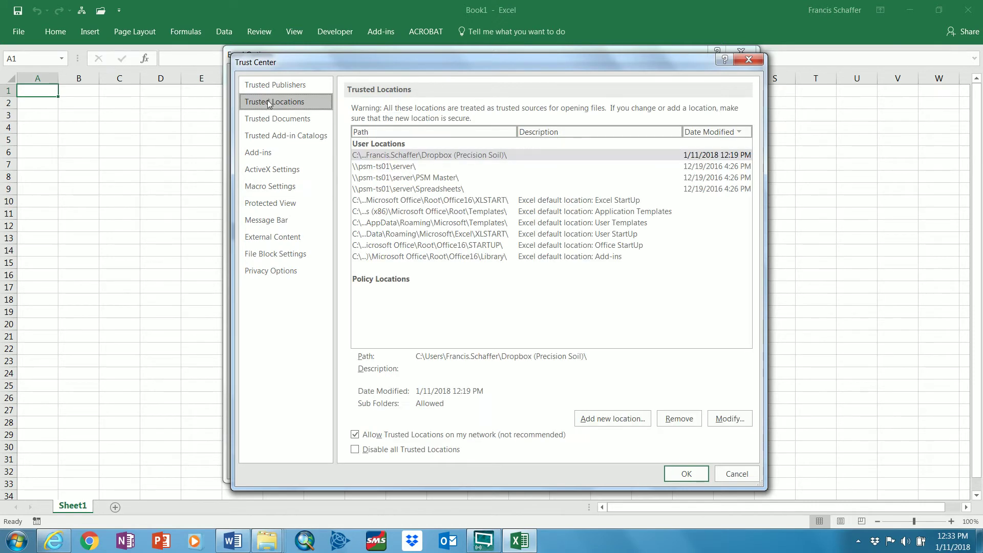
click(679, 419)
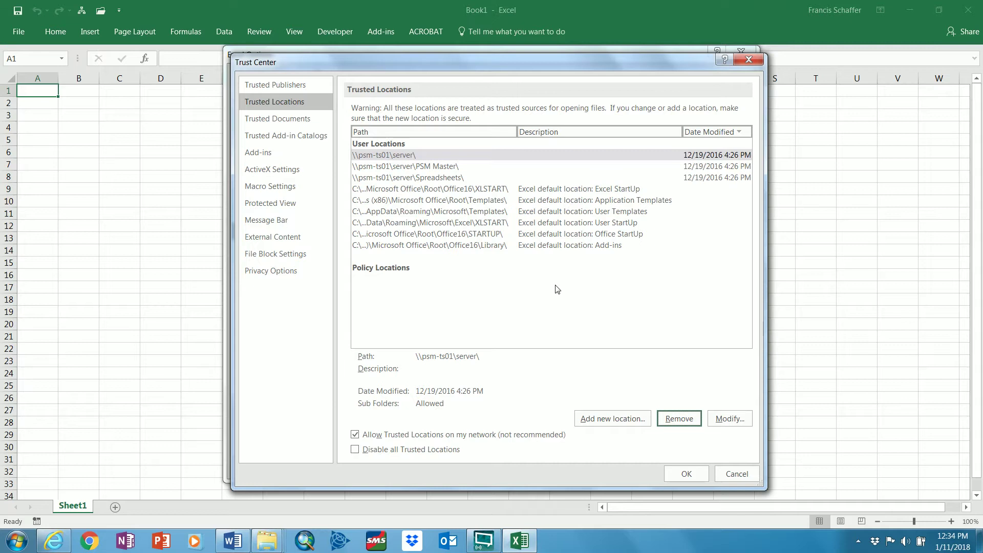
click(595, 418)
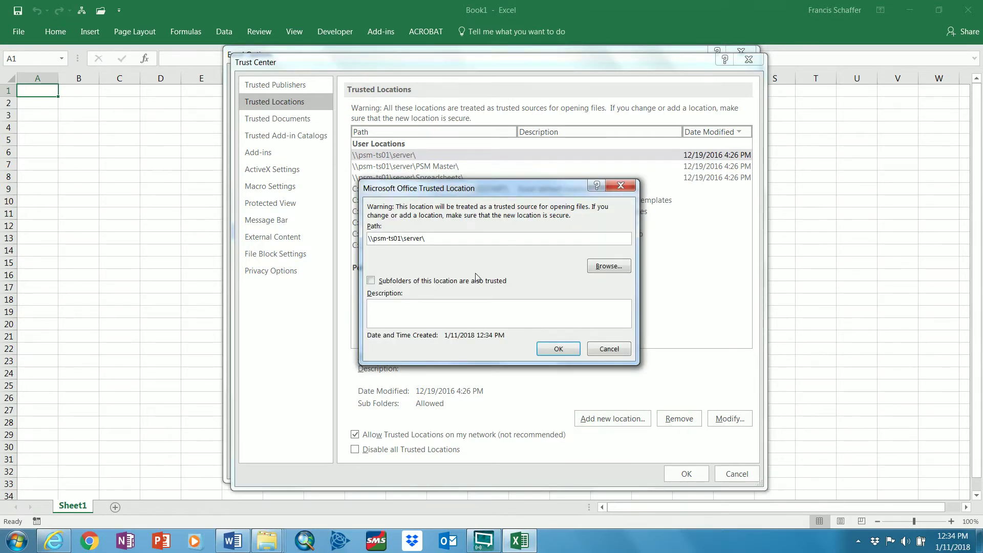
- Browse from the C: drive through Users and the home folder into Dropbox (Personal)
click(615, 268)
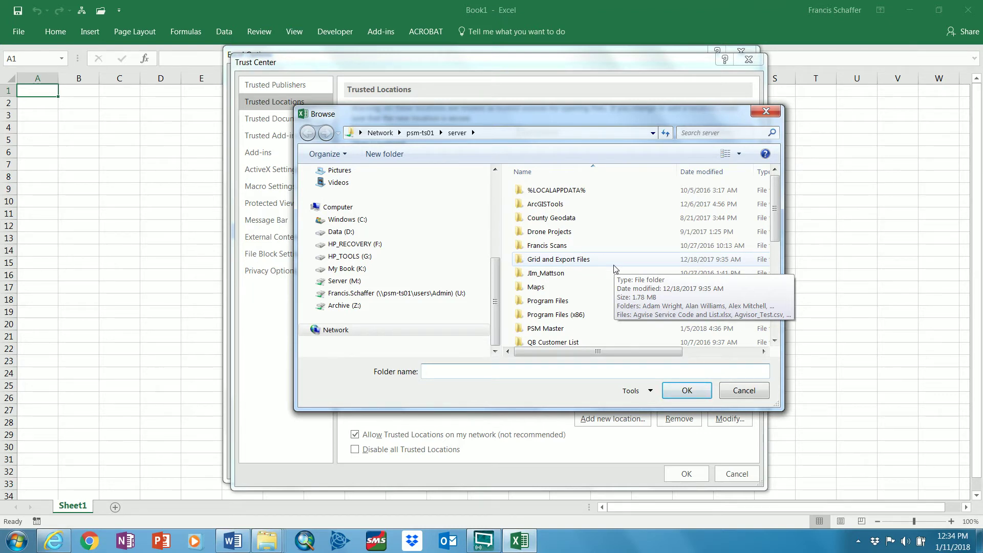
click(311, 219)
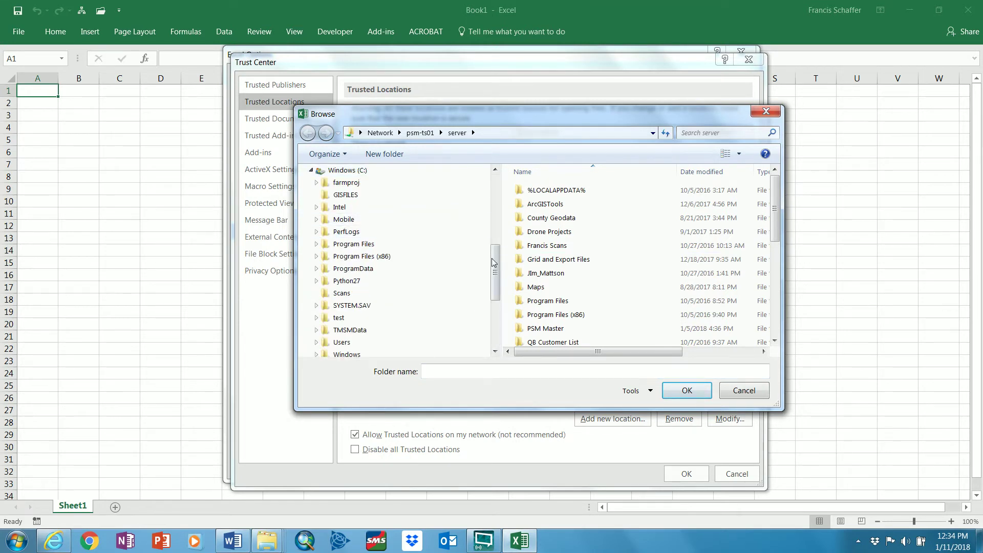
click(347, 170)
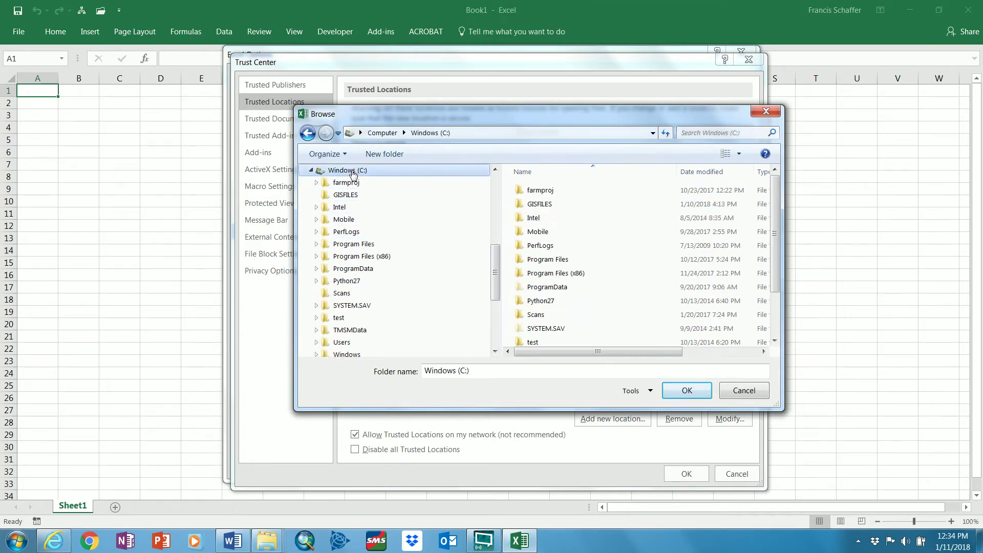
click(589, 287)
scroll(589, 287, down, 2)
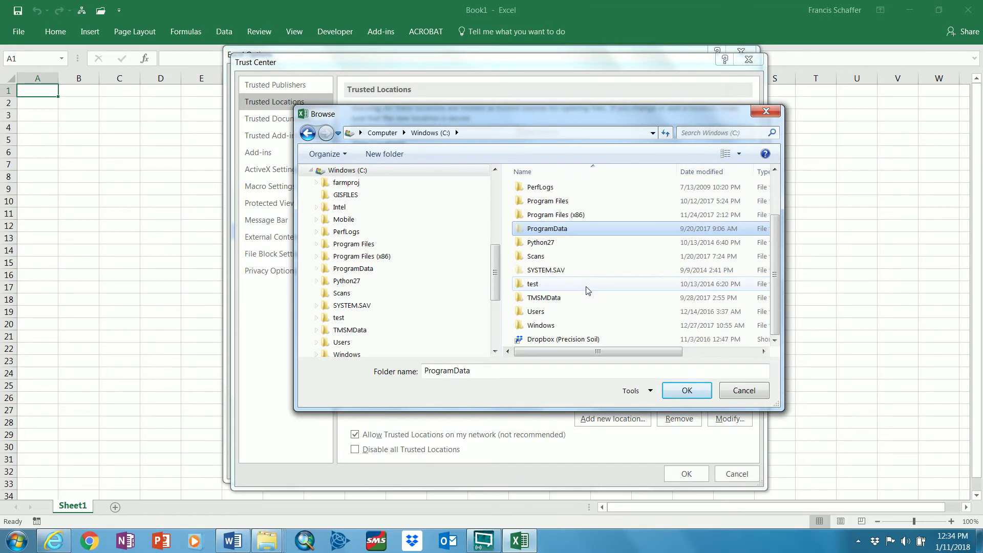
double_click(551, 313)
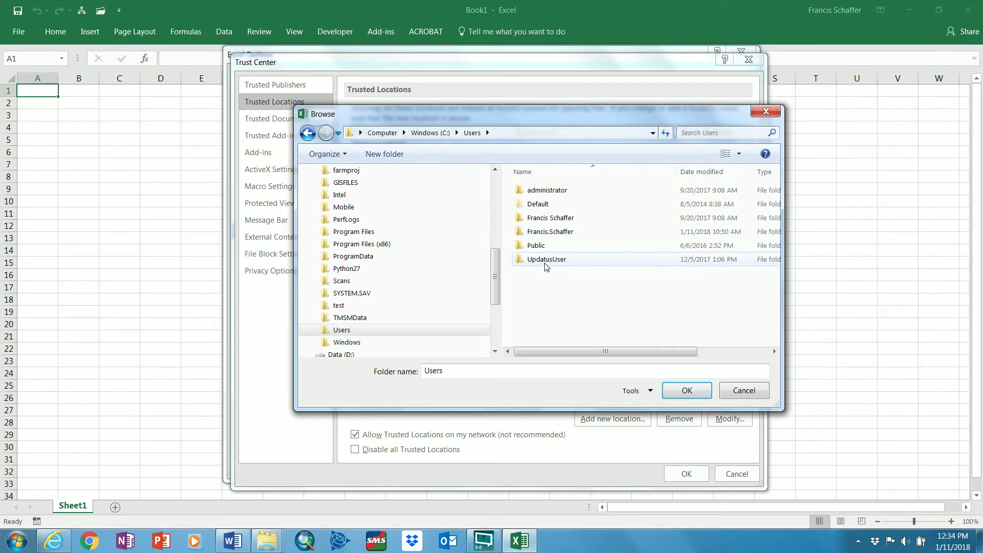
double_click(533, 235)
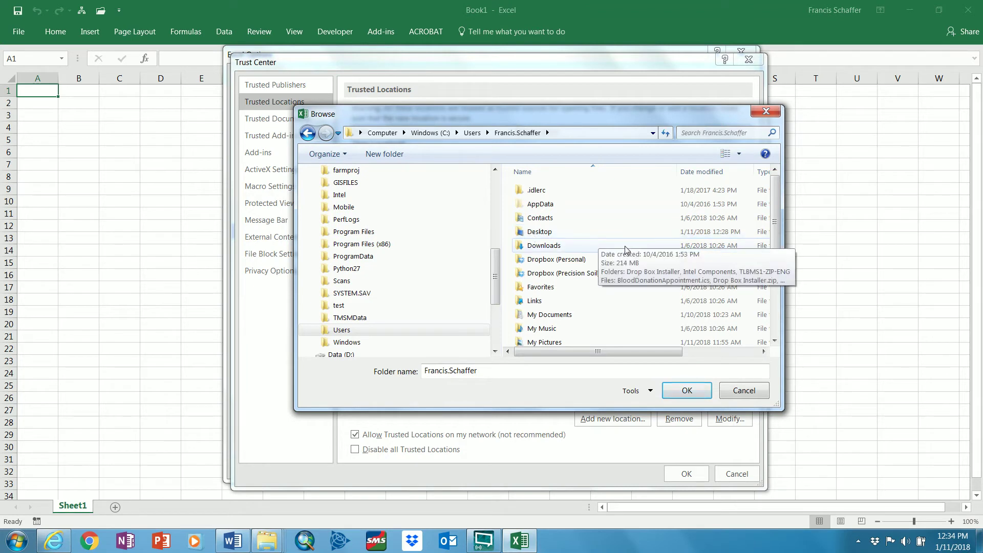
double_click(547, 261)
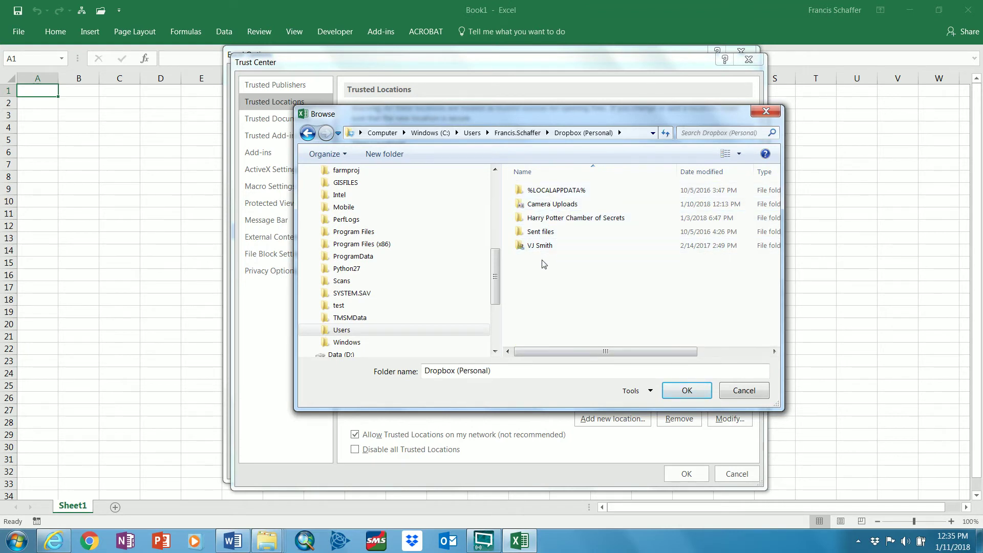
- Look through the Dropbox (Precision Soil) client subfolders, then select Dropbox (Precision Soil) itself
click(521, 134)
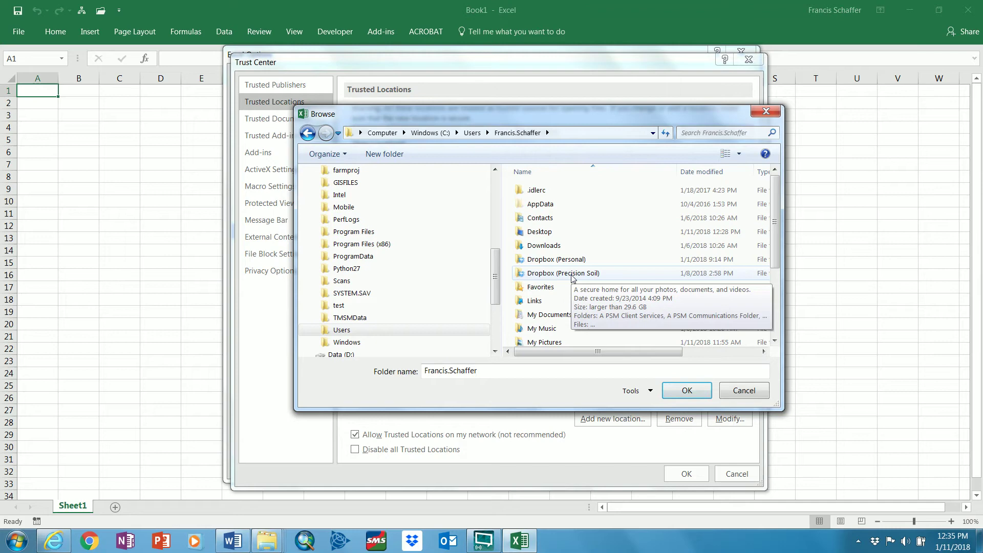
double_click(554, 275)
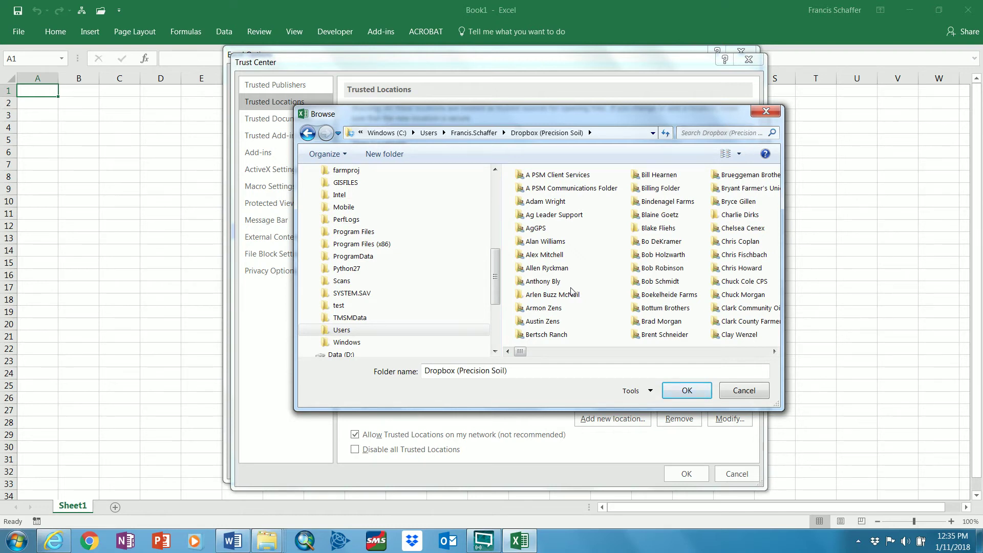
click(668, 256)
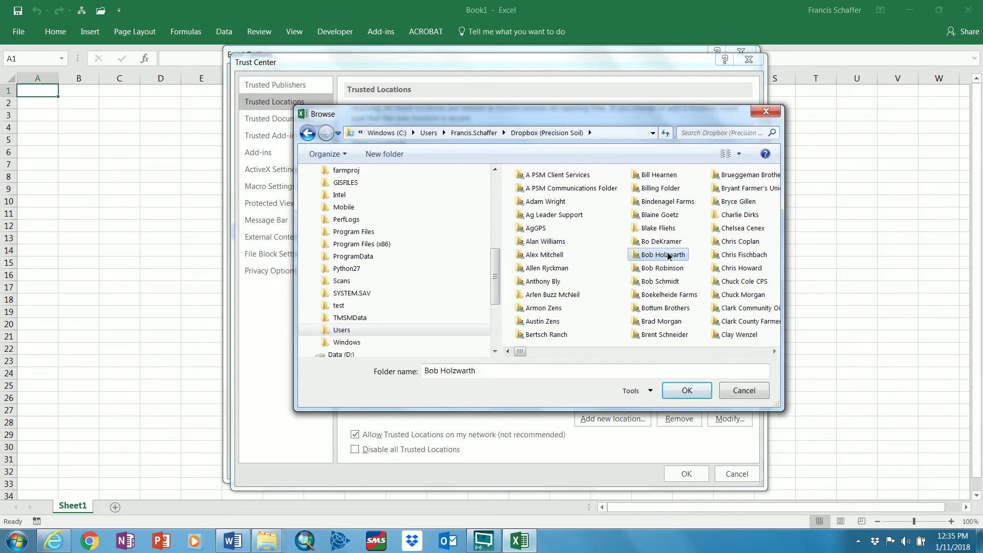
scroll(751, 352, right, 2)
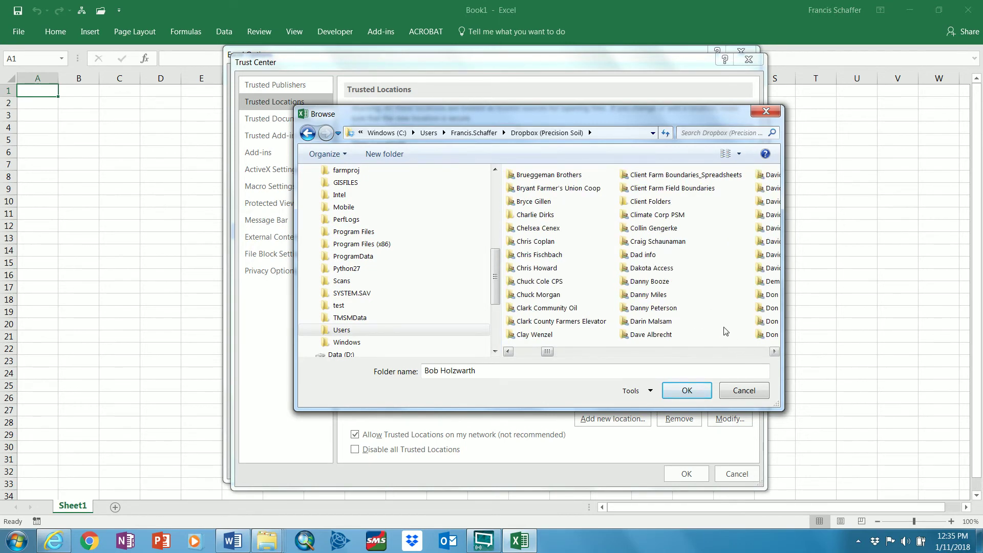
scroll(734, 352, right, 2)
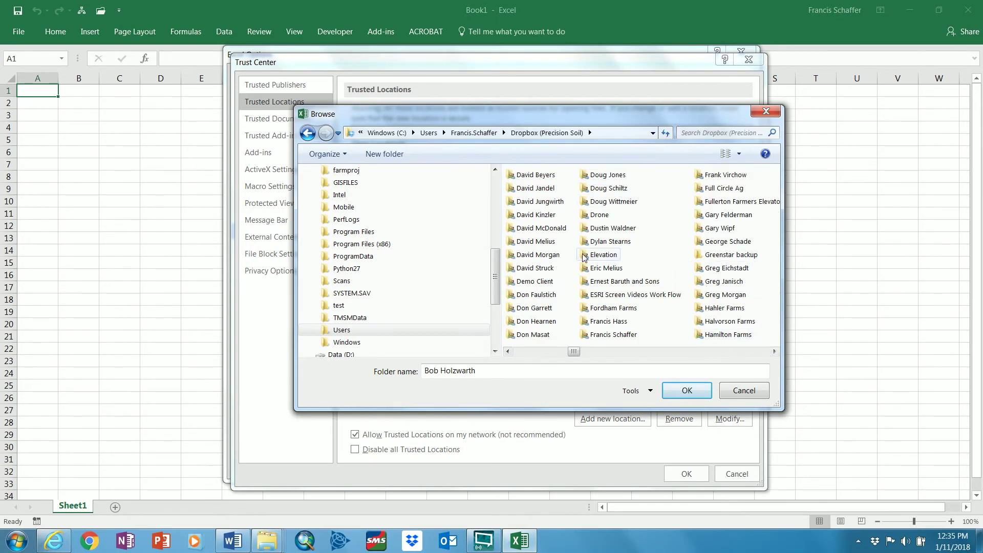
click(724, 308)
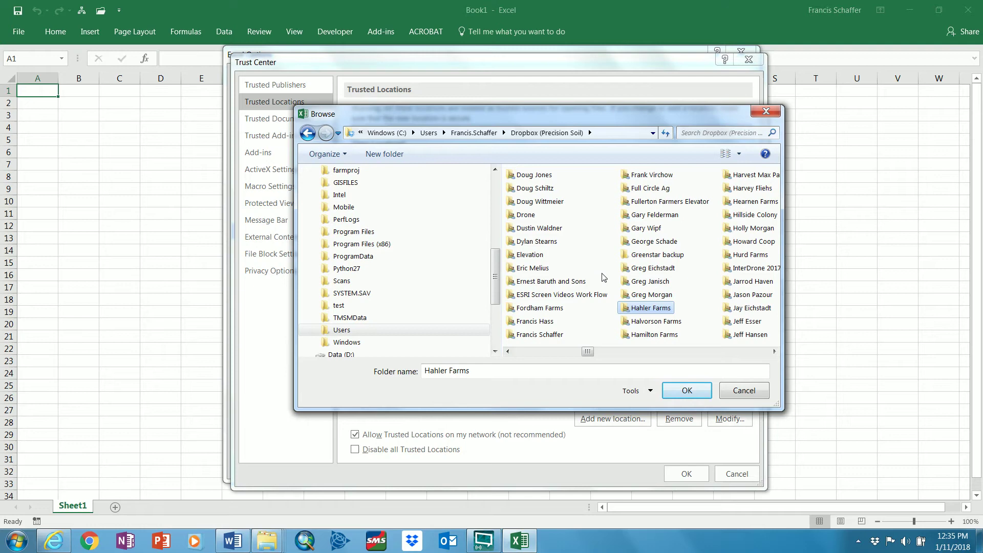
click(474, 133)
click(661, 273)
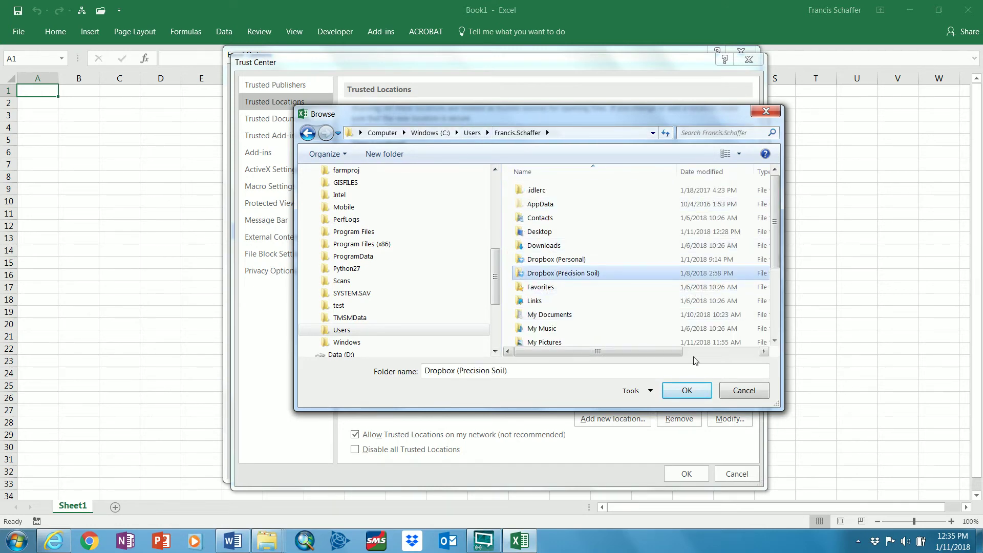
- Save Dropbox (Precision Soil) as trusted including subfolders, then confirm Trust Center and Excel Options
click(687, 392)
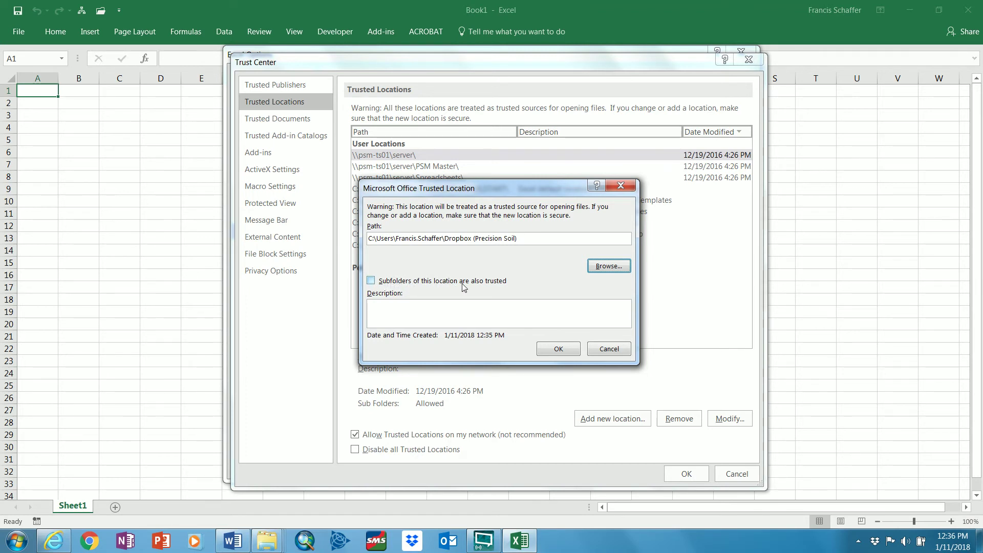
click(371, 282)
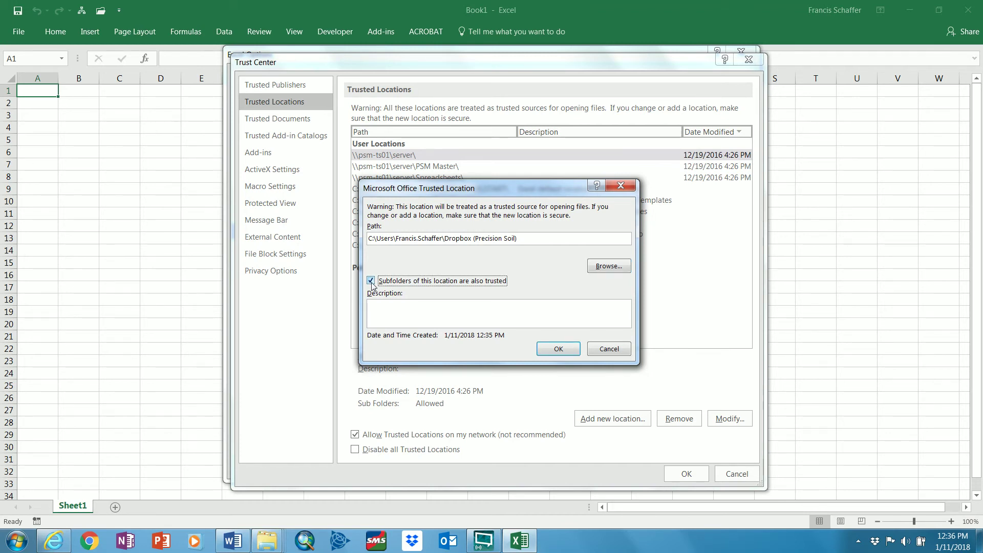
click(552, 351)
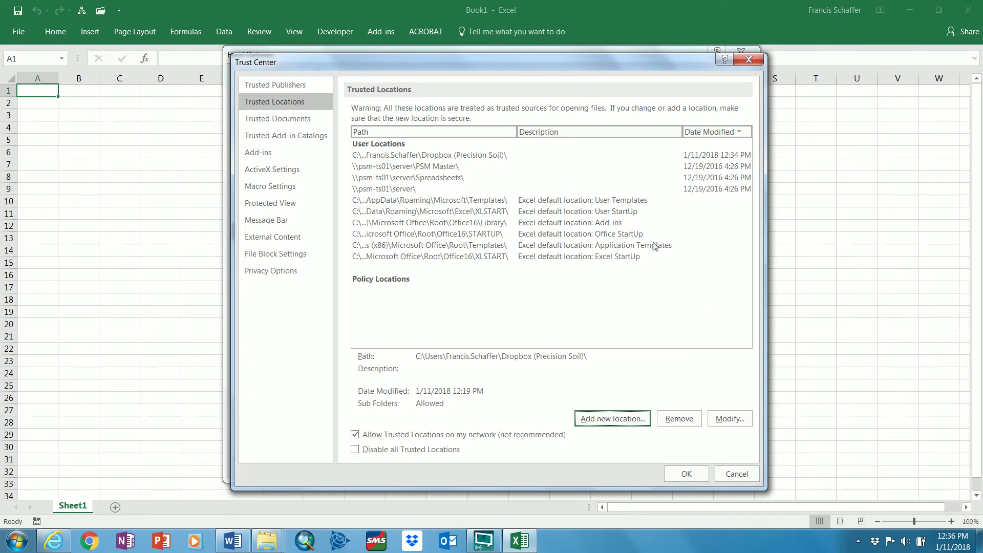
click(694, 475)
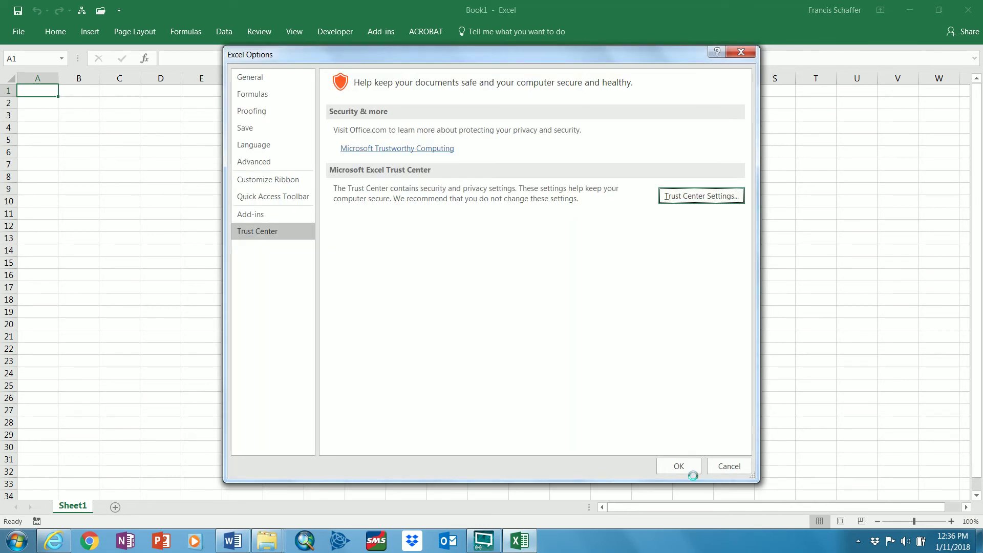
click(690, 468)
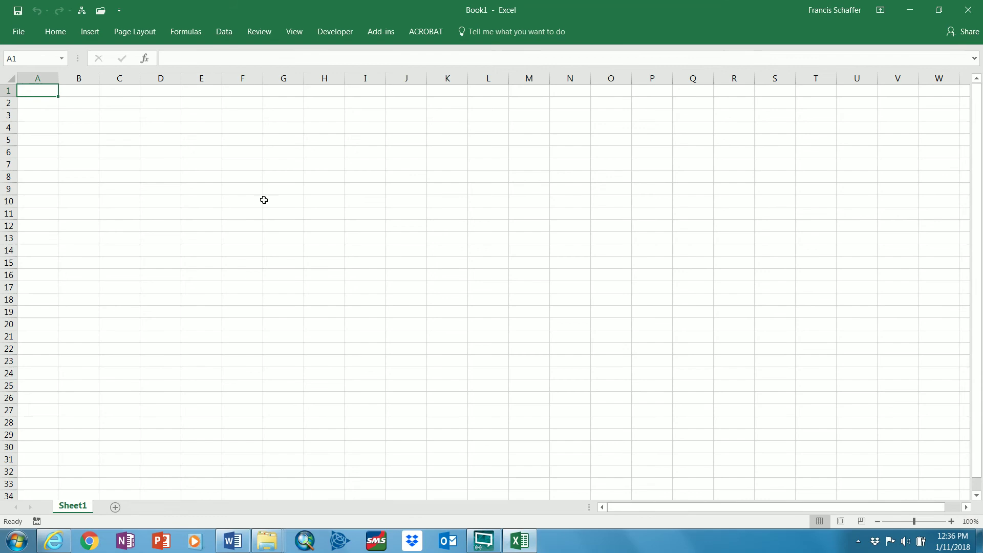
- Close Excel, relaunch Excel 2016 from Start, and start a new blank workbook
click(969, 10)
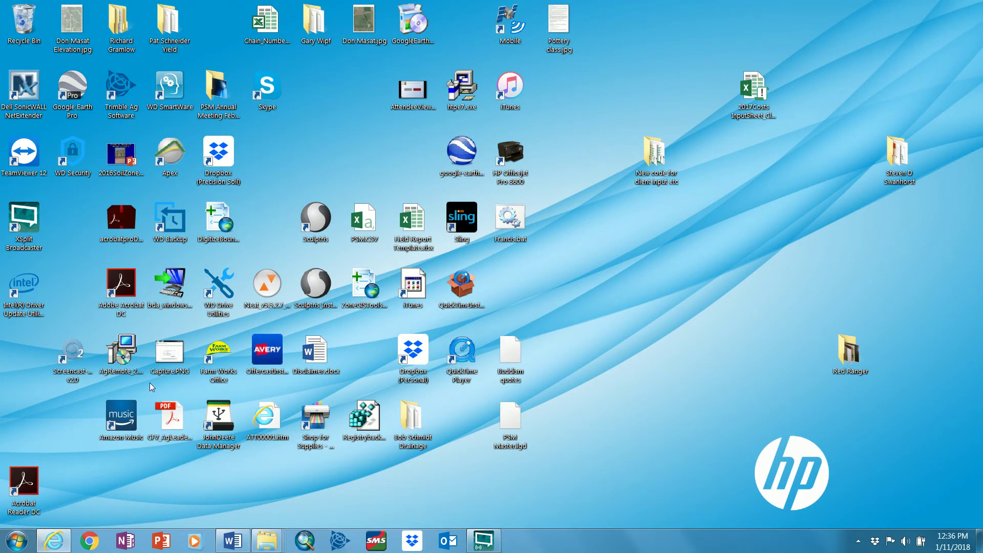
click(15, 546)
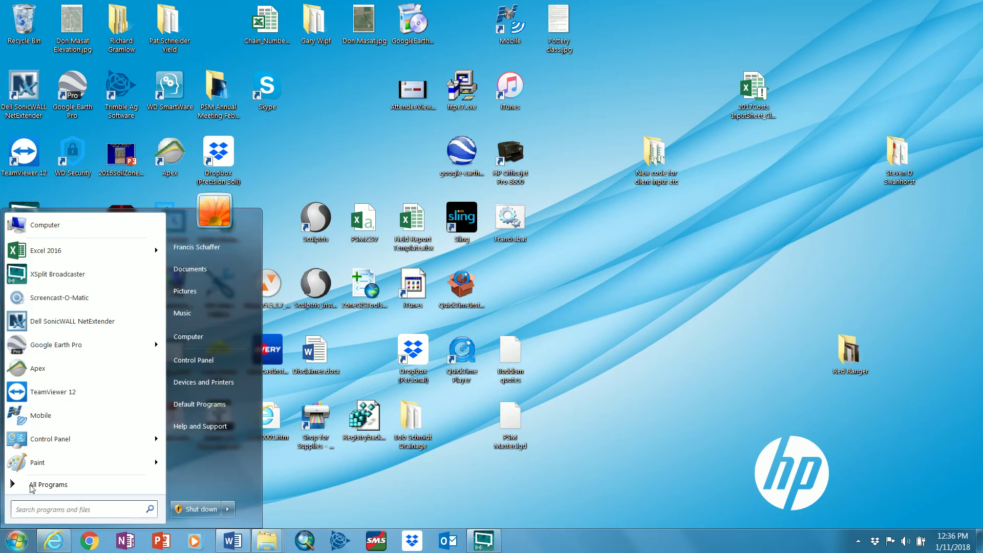
click(81, 251)
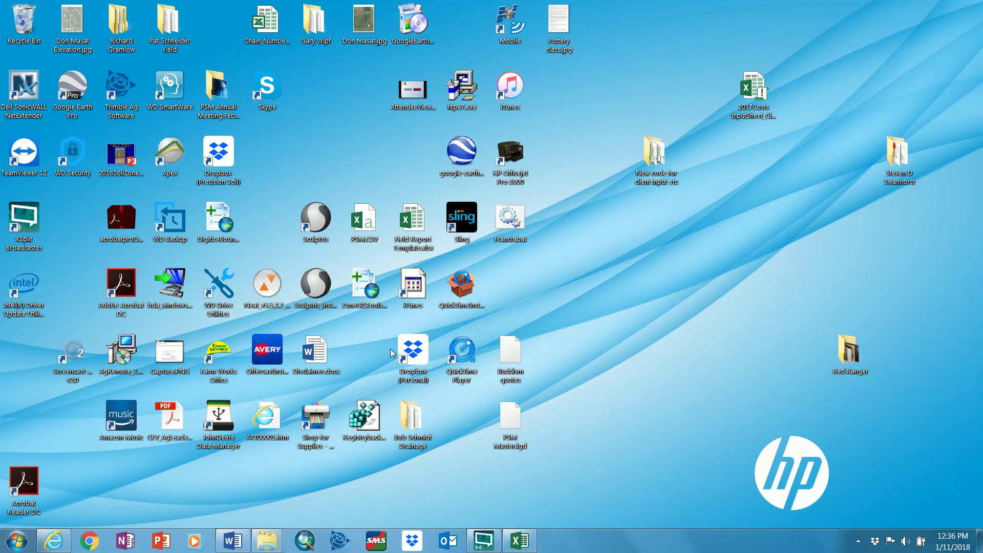
click(518, 542)
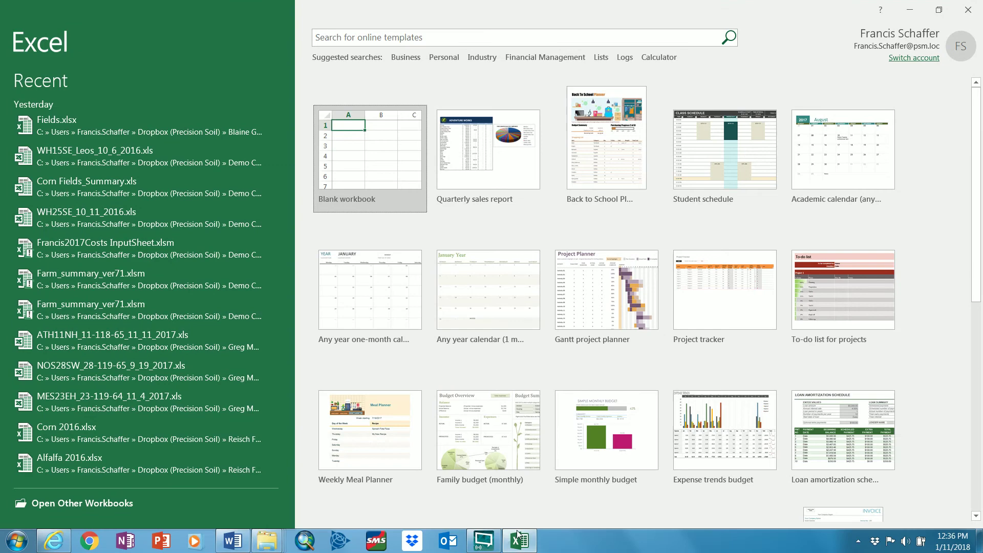
click(380, 185)
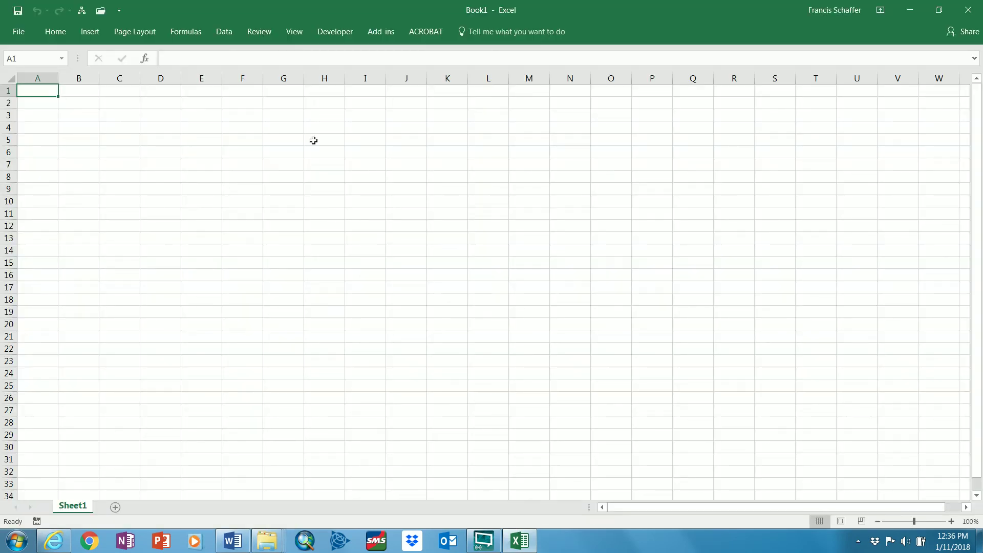
- Recheck Trust Center macro settings, keeping Enable all macros selected, and save with OK
click(20, 30)
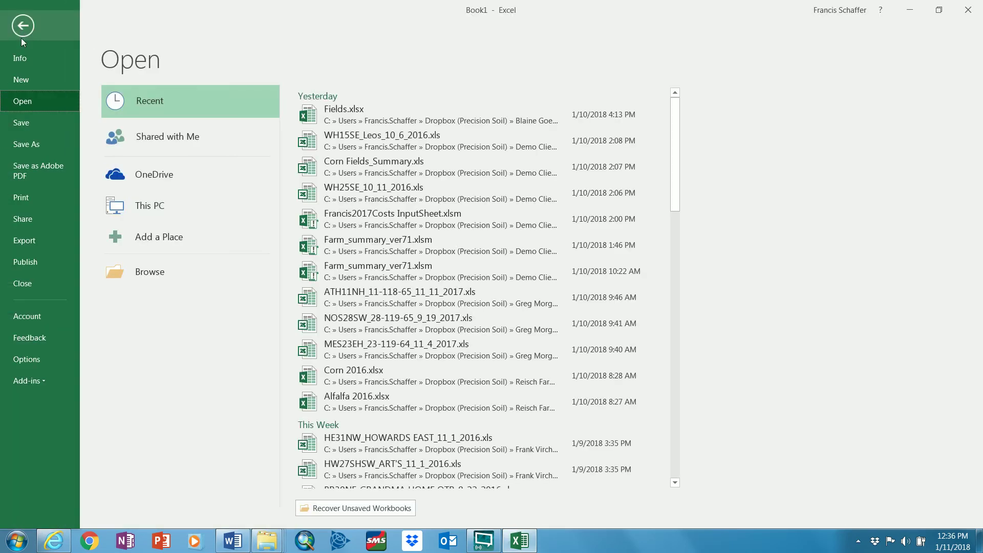
click(38, 358)
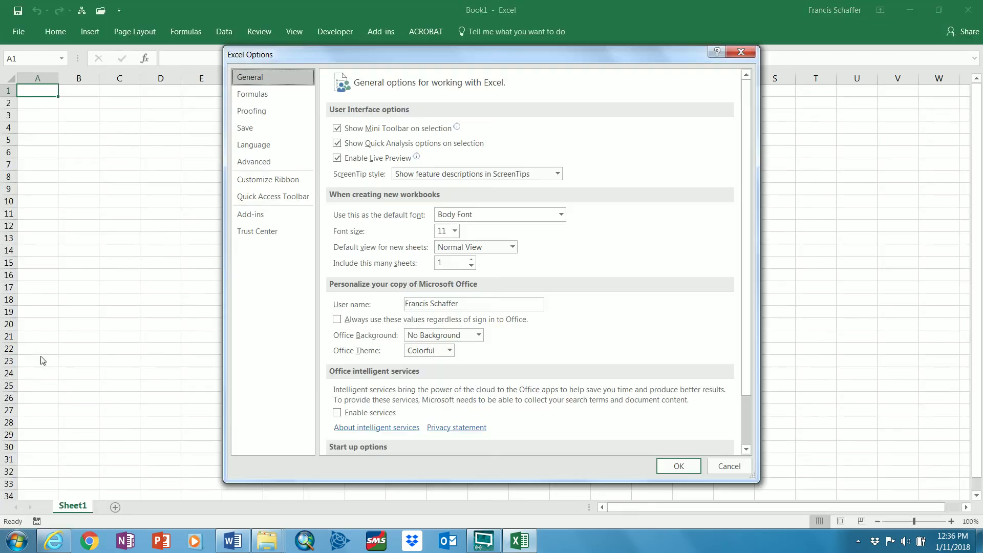
click(256, 235)
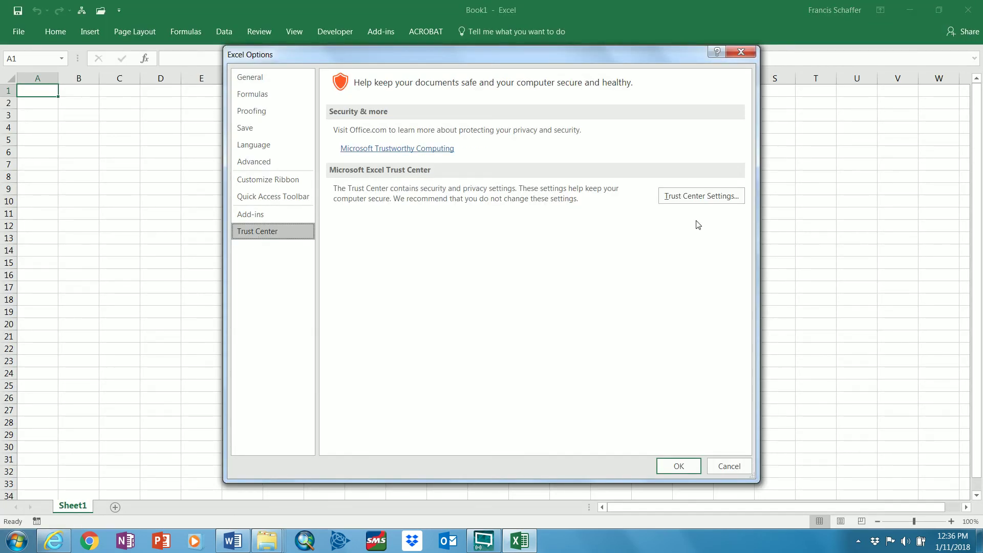
click(707, 199)
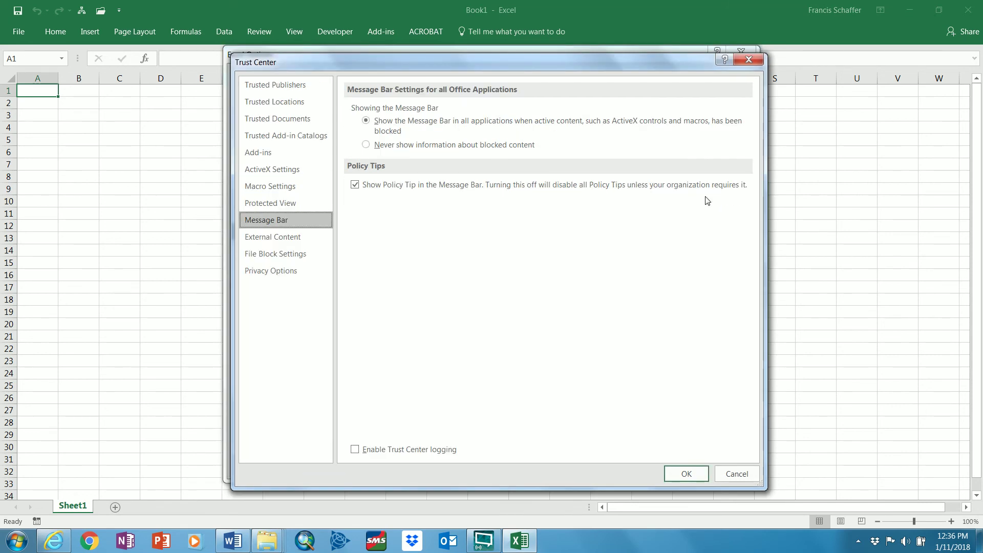
click(268, 187)
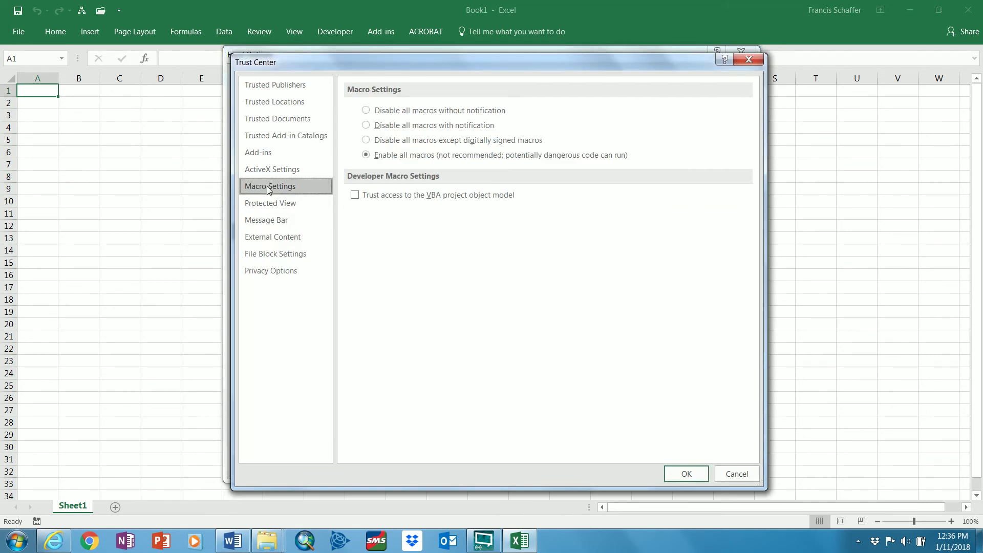
click(368, 130)
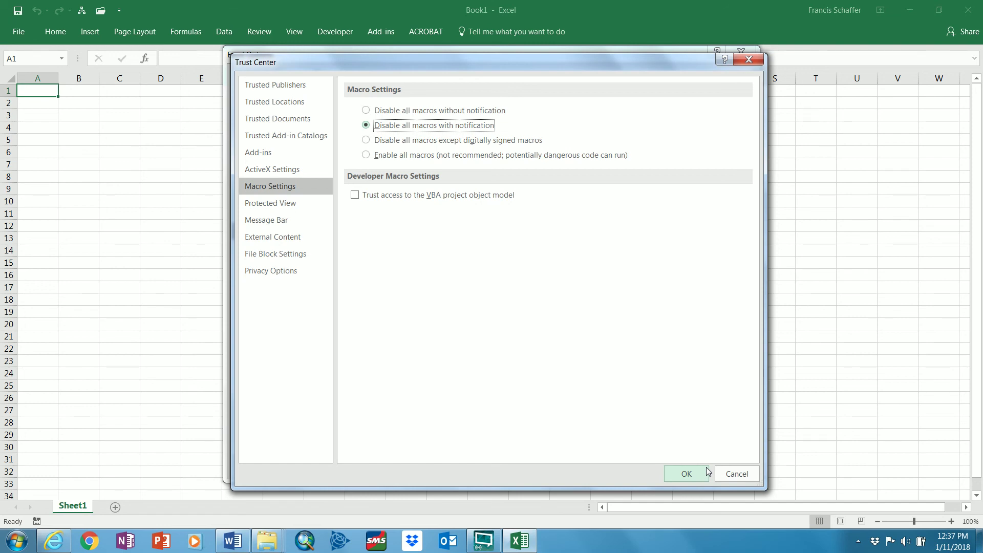
click(365, 155)
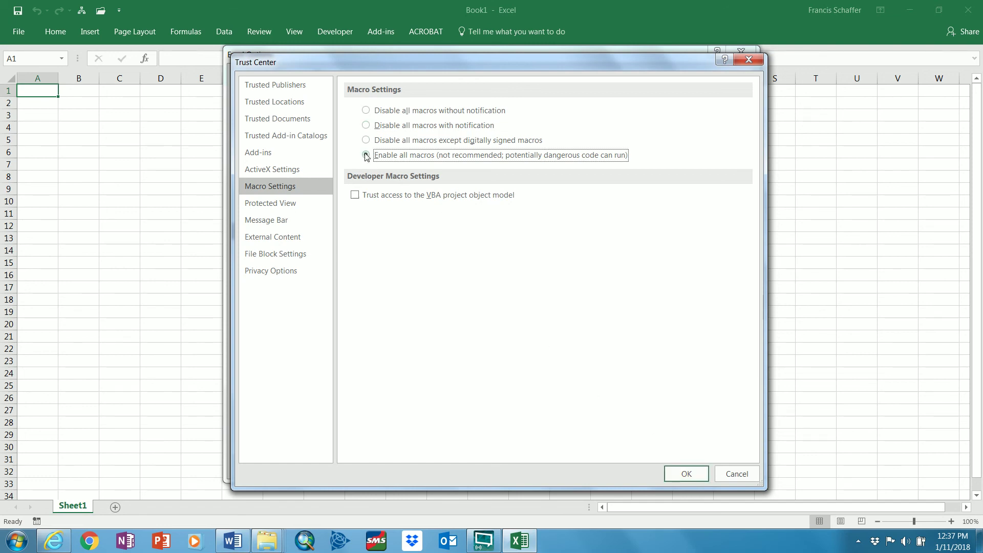
click(706, 476)
click(686, 469)
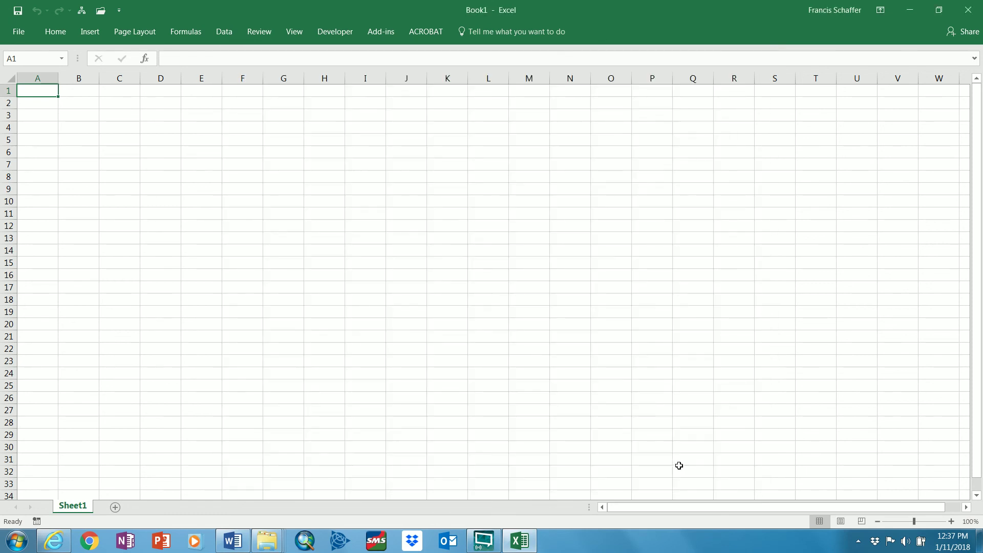